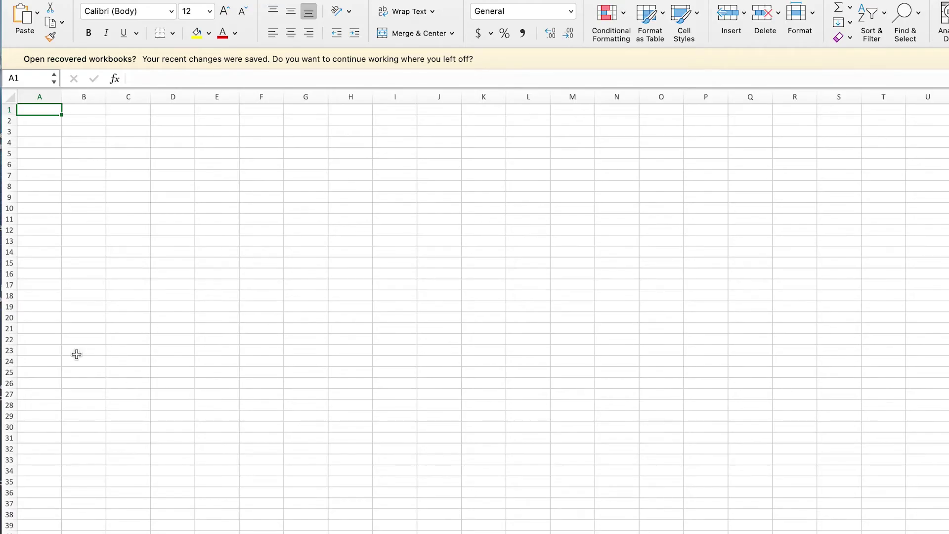
# - Type the heading Period in cell A4
pyautogui.click(101, 132)
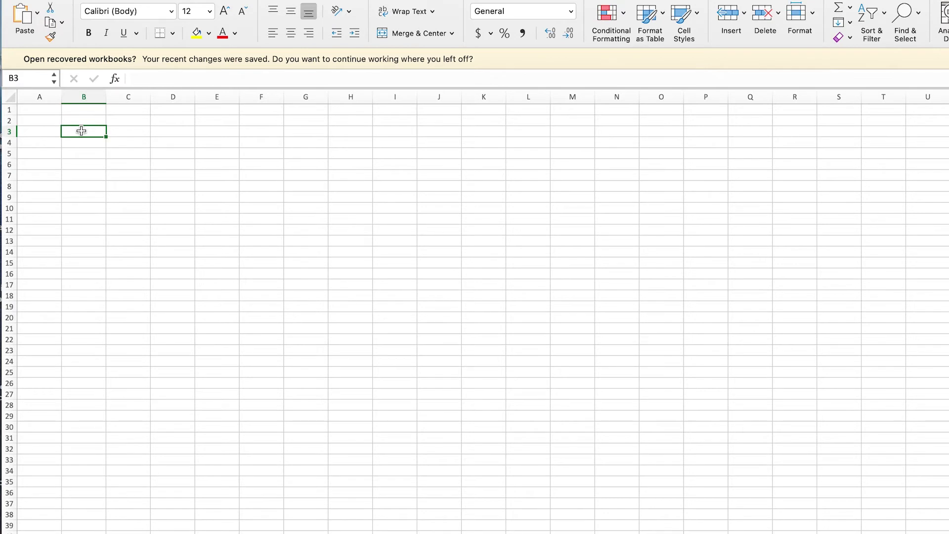
pyautogui.click(51, 143)
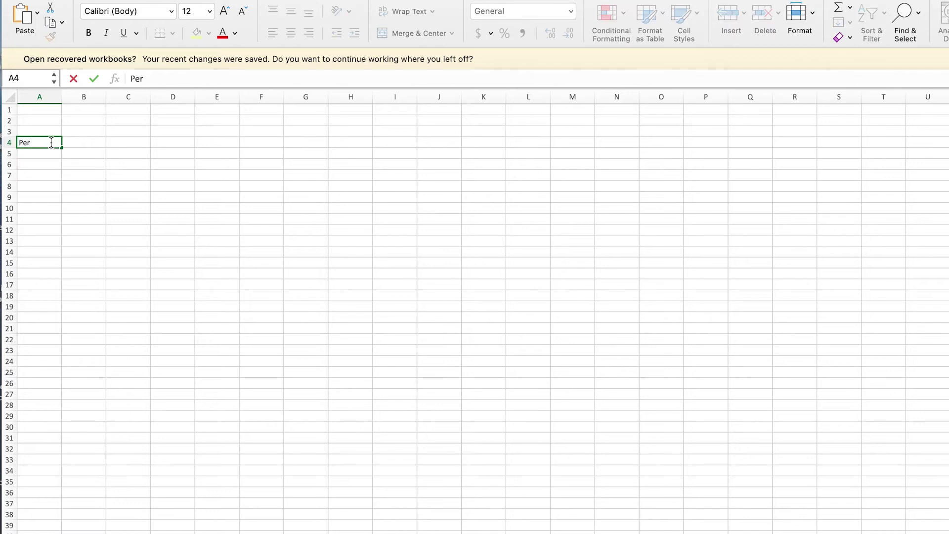
pyautogui.press('Return')
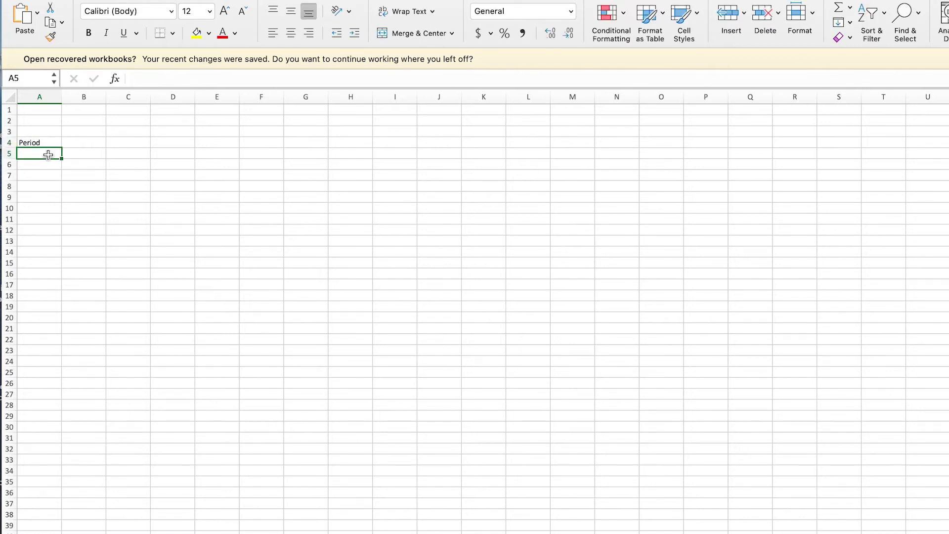
# - Enter 0 and 1 in A5:A6 and fill the series down to 16 in A21
pyautogui.write('0')
pyautogui.press('Return')
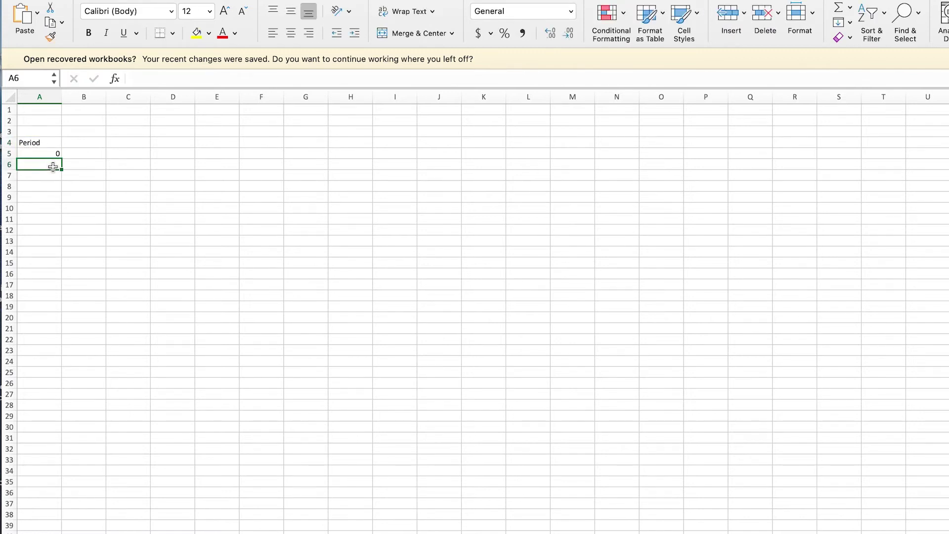
pyautogui.write('1')
pyautogui.moveTo(57, 155); pyautogui.dragTo(58, 165)
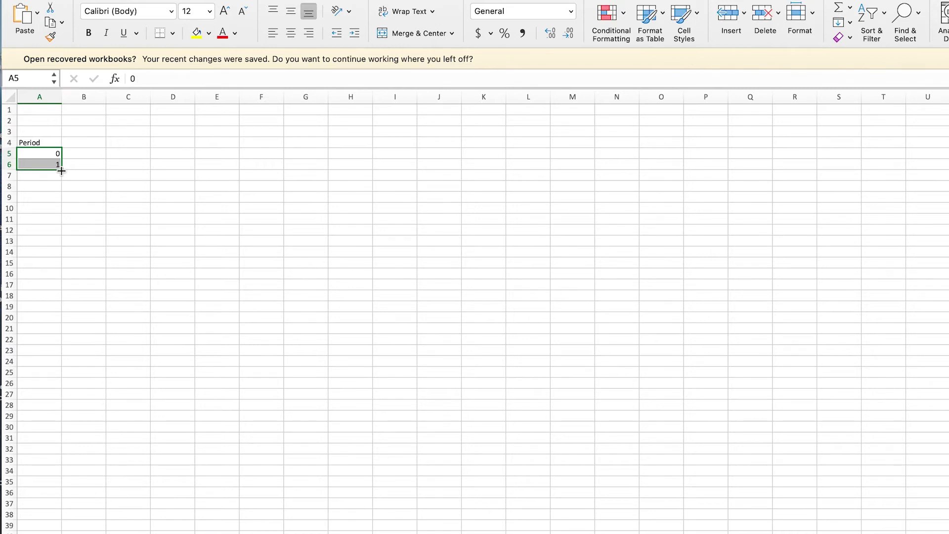
pyautogui.moveTo(61, 171); pyautogui.dragTo(71, 333)
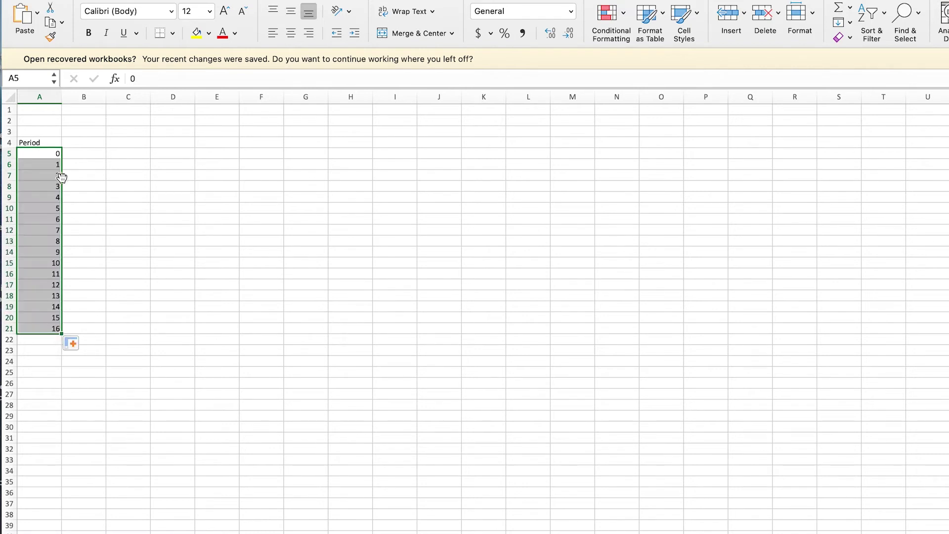
pyautogui.click(90, 144)
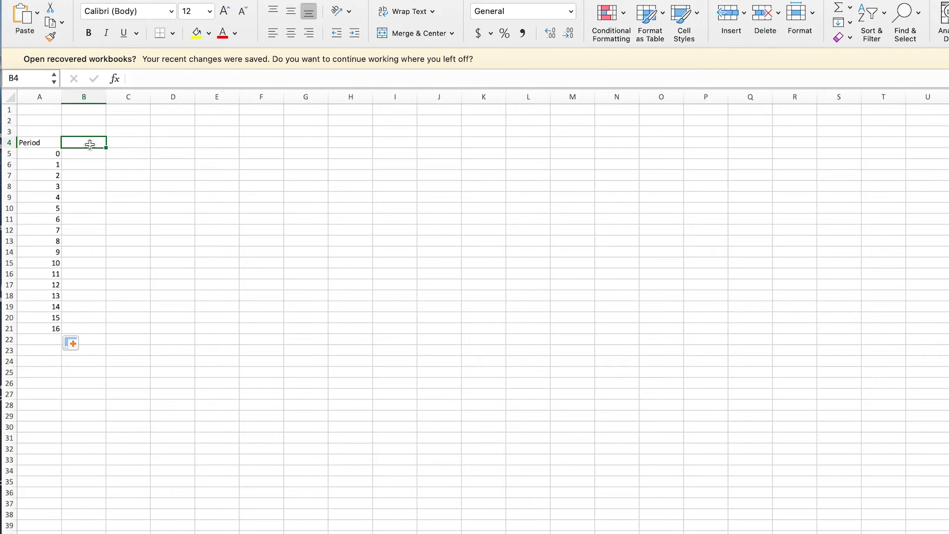
# - Enter Value in B4 with 100 in B5, and the label rate in C2 with 0.1 in D2
pyautogui.write('Value')
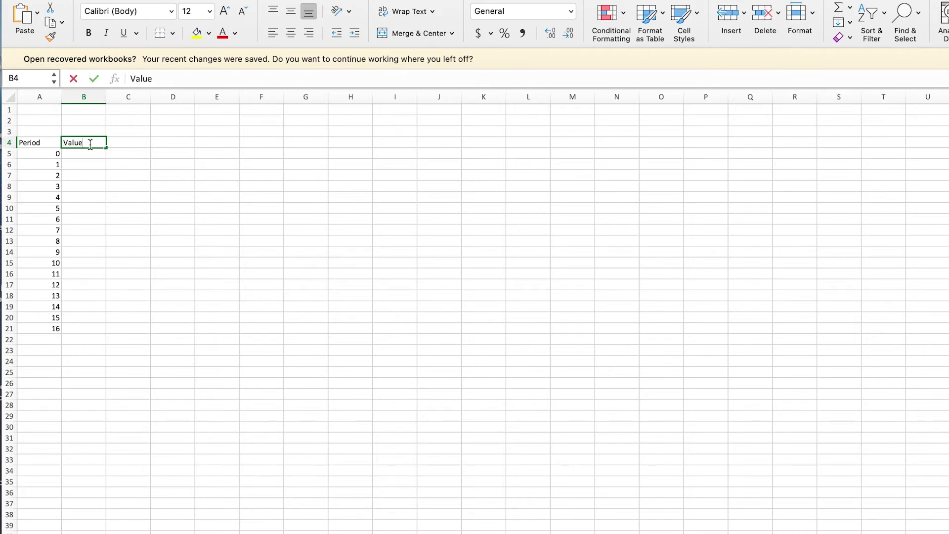
pyautogui.press('Return')
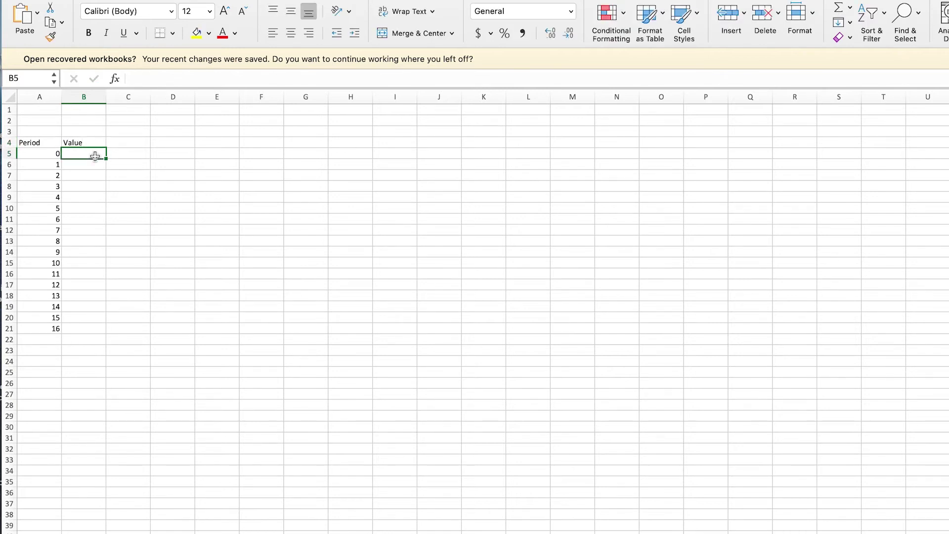
pyautogui.click(135, 122)
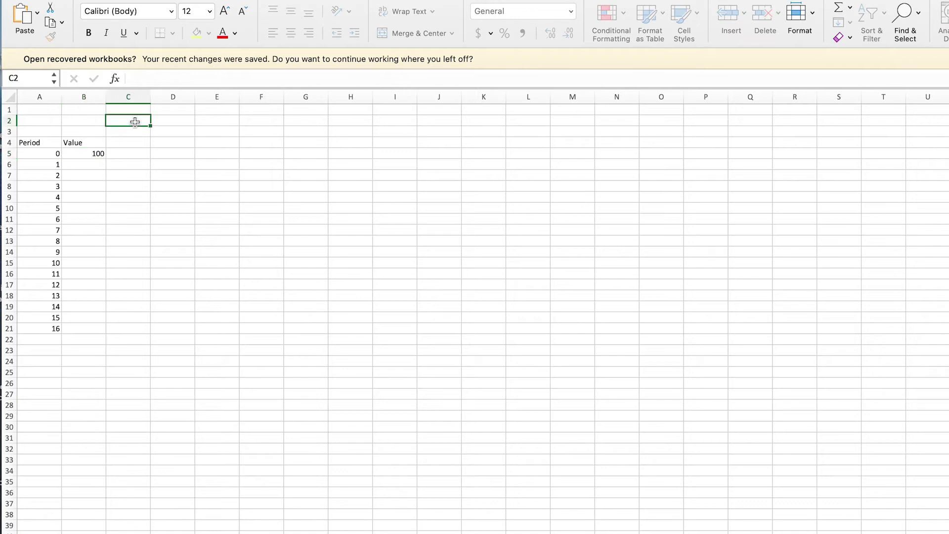
pyautogui.click(168, 123)
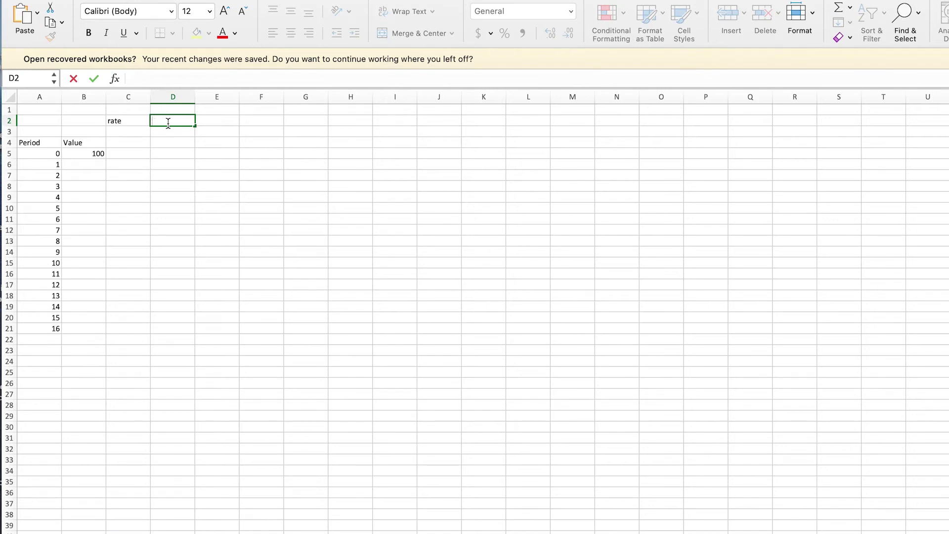
pyautogui.press('Return')
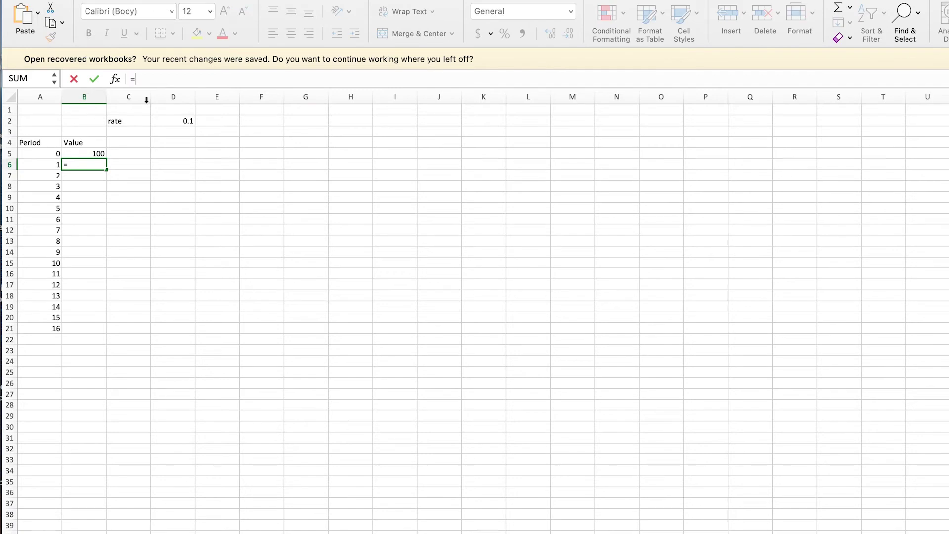
# - Enter =B5*(1+D2) in B6 so period 1 shows 110
pyautogui.click(102, 156)
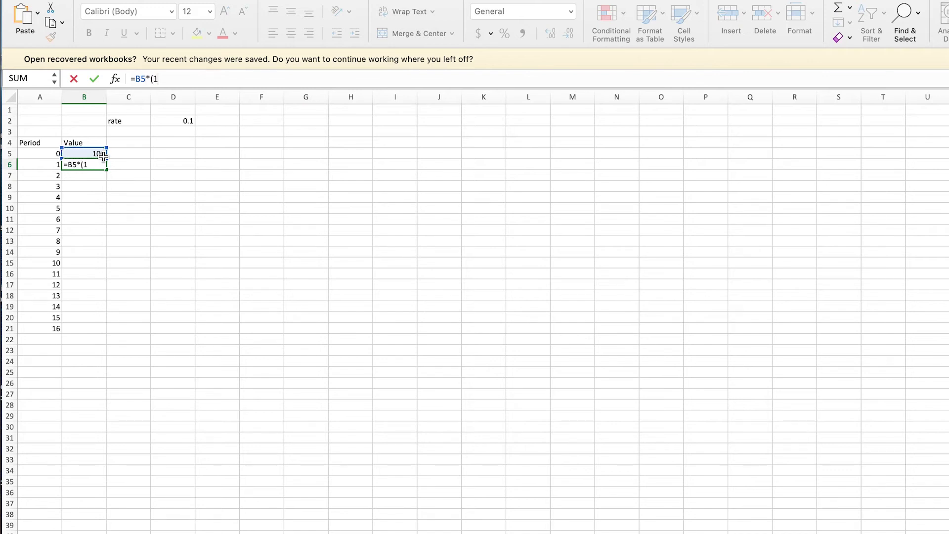
pyautogui.write('*(1+')
pyautogui.click(190, 119)
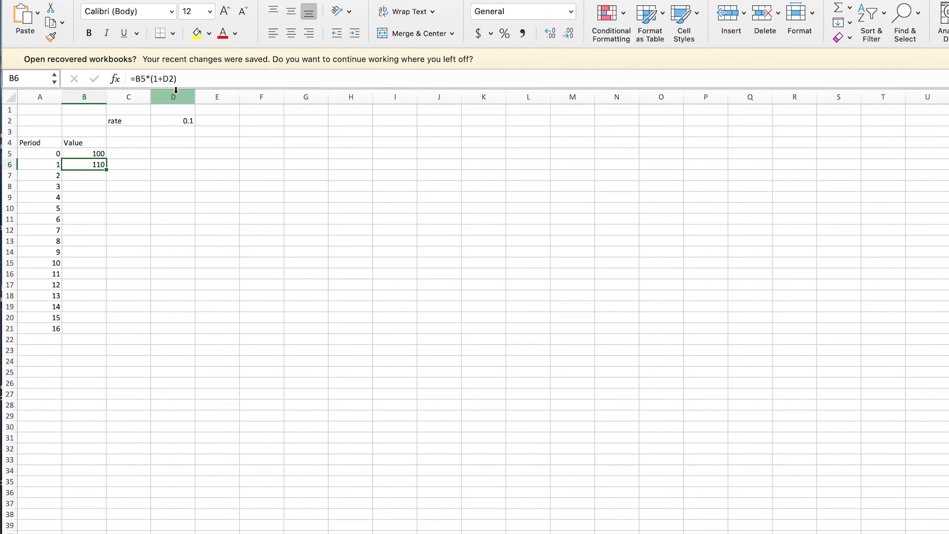
pyautogui.click(170, 79)
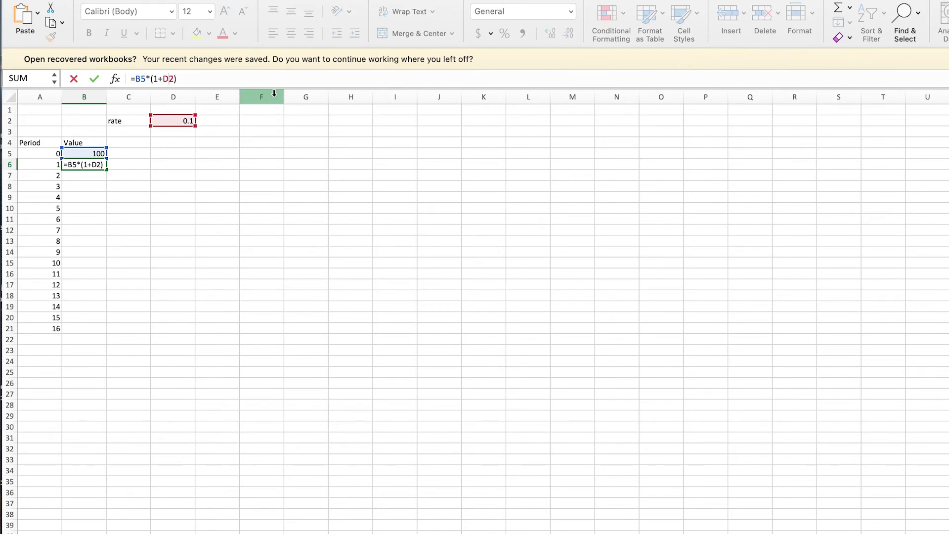
# - Anchor the rate as D$2 in B6, copy it down the column, and clear the extra value in B22
pyautogui.write('$')
pyautogui.press('Return')
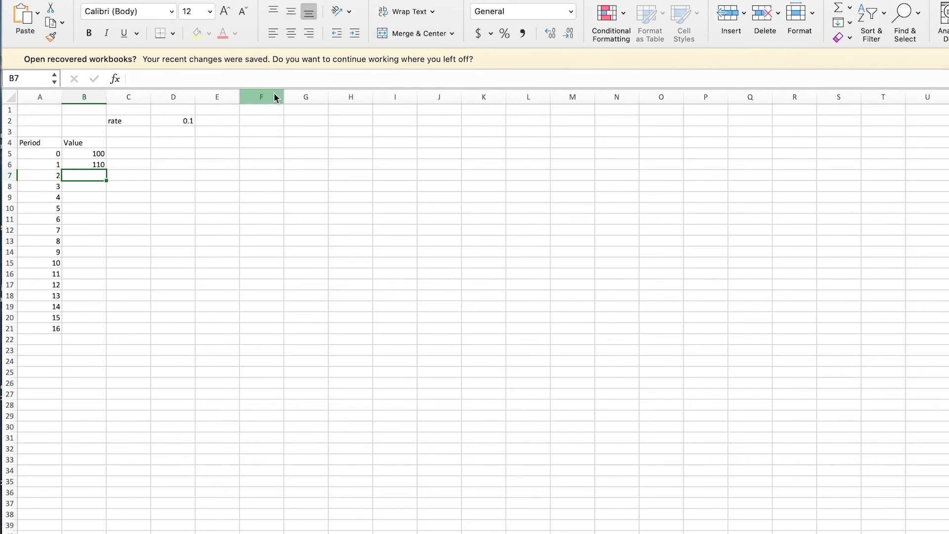
pyautogui.click(101, 165)
pyautogui.moveTo(107, 168); pyautogui.dragTo(119, 339)
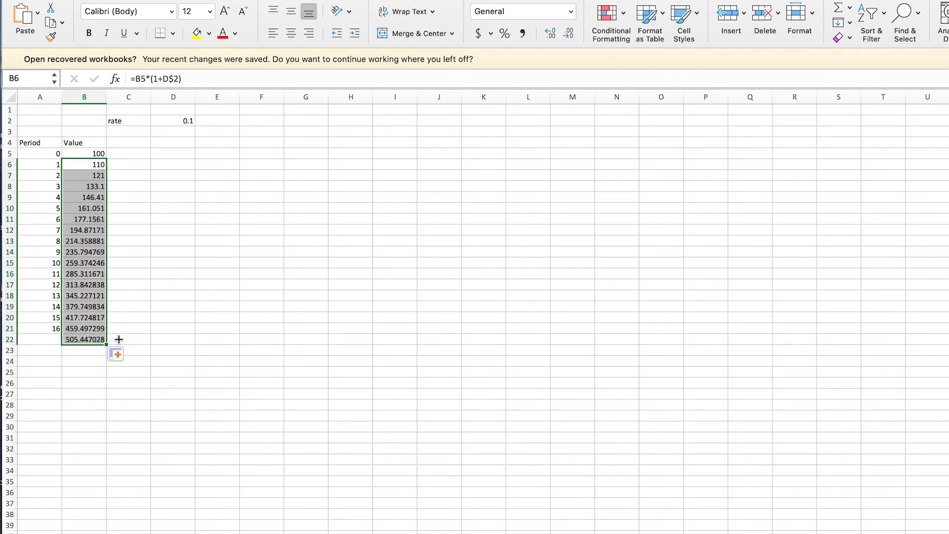
pyautogui.click(89, 339)
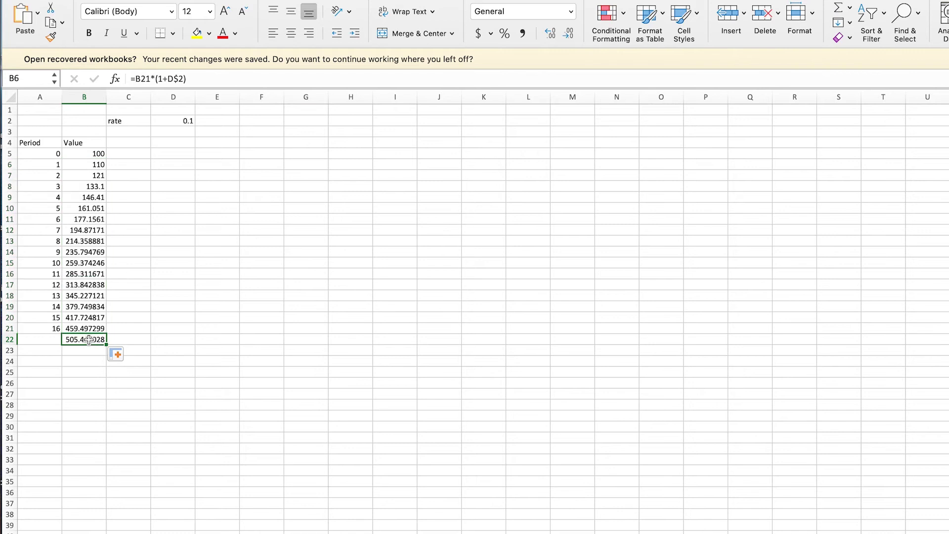
pyautogui.press('Delete')
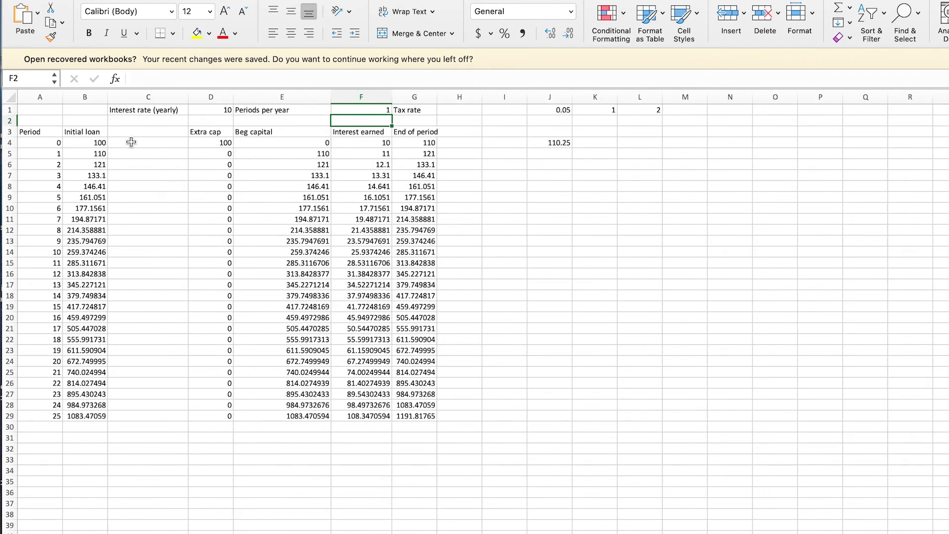
pyautogui.click(91, 155)
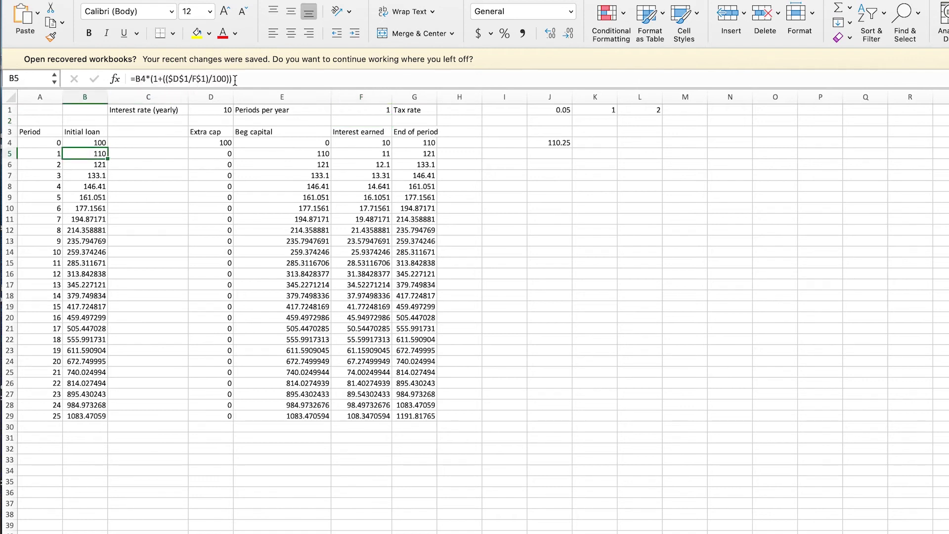
pyautogui.click(217, 110)
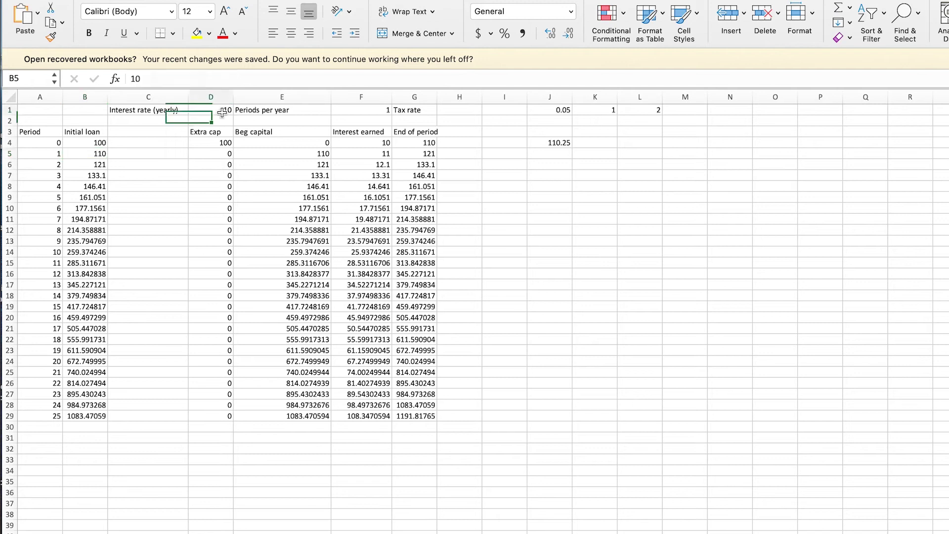
pyautogui.click(91, 154)
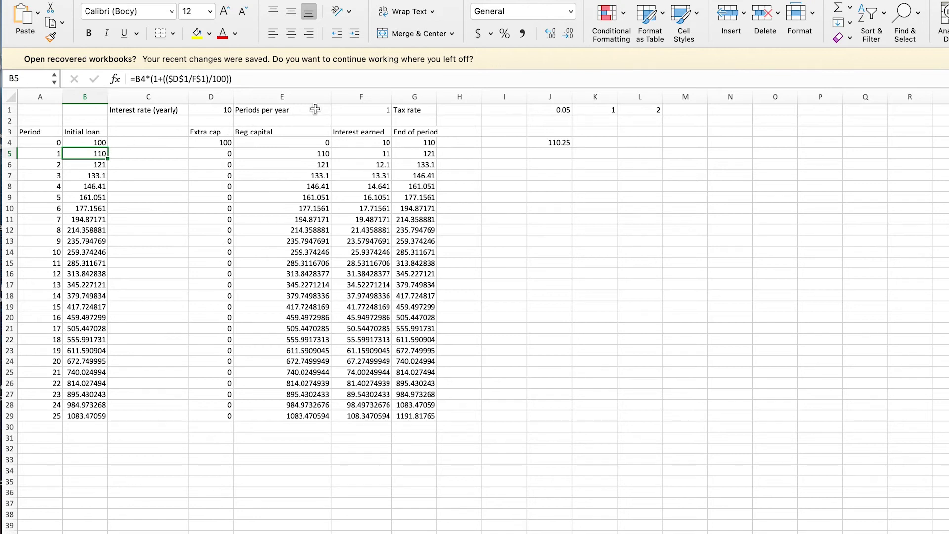
pyautogui.click(379, 111)
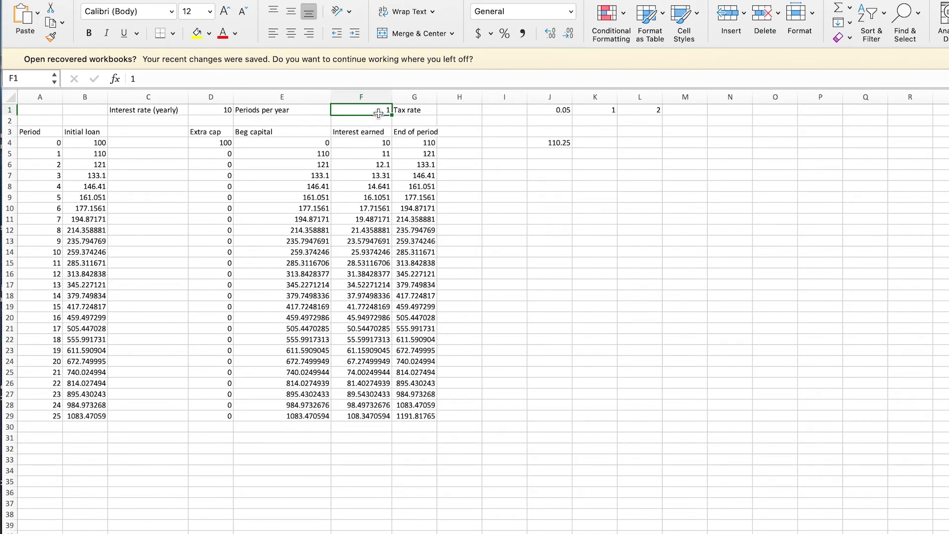
# - Set periods per year in F1 to 2 and check B6's recalculated formula
pyautogui.write('2')
pyautogui.press('Return')
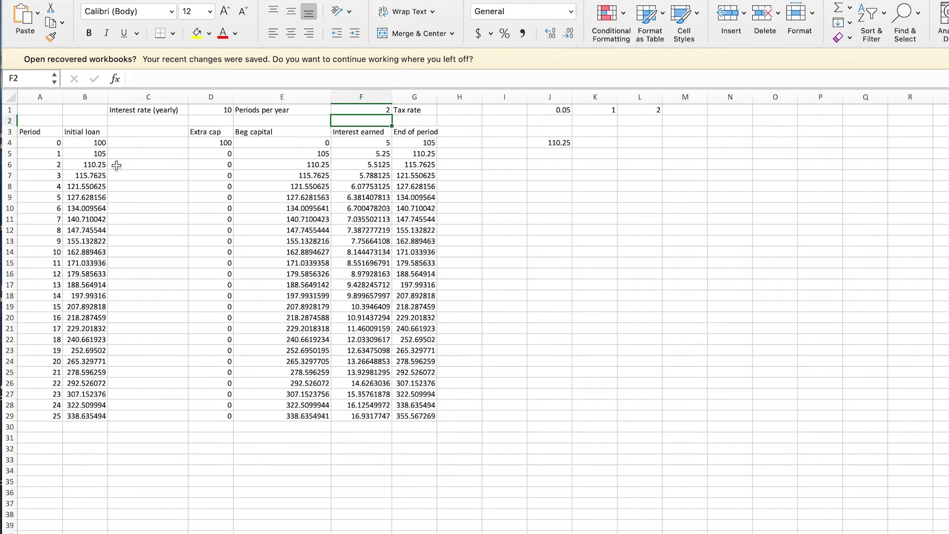
pyautogui.click(117, 165)
pyautogui.click(102, 165)
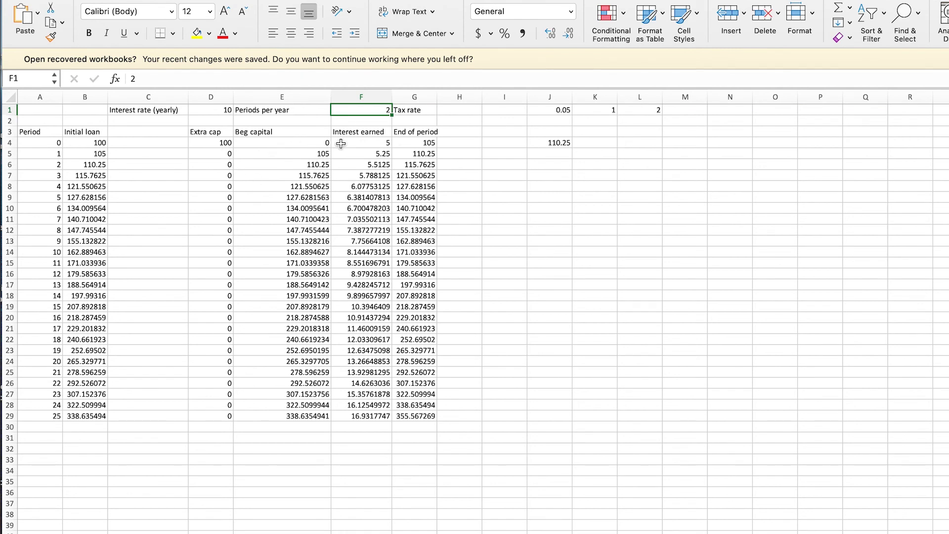
pyautogui.click(323, 133)
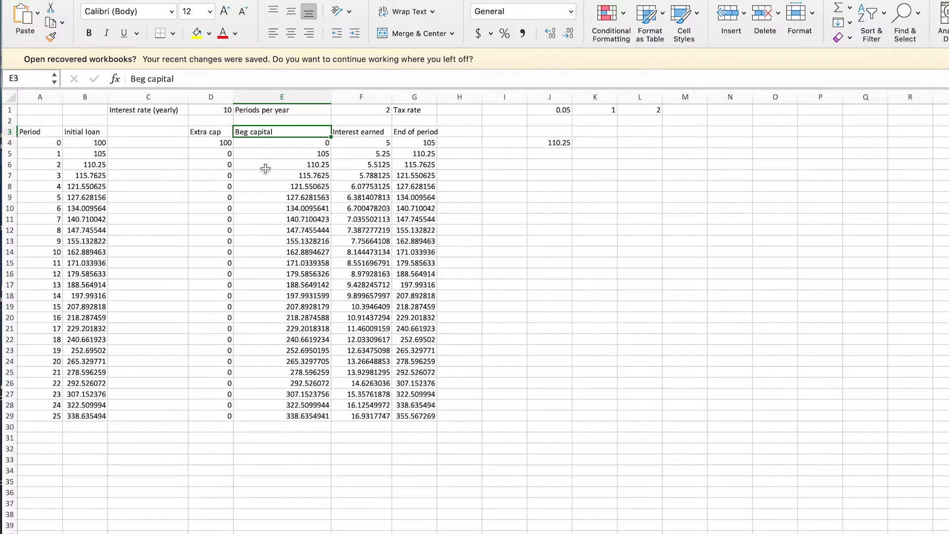
pyautogui.click(315, 149)
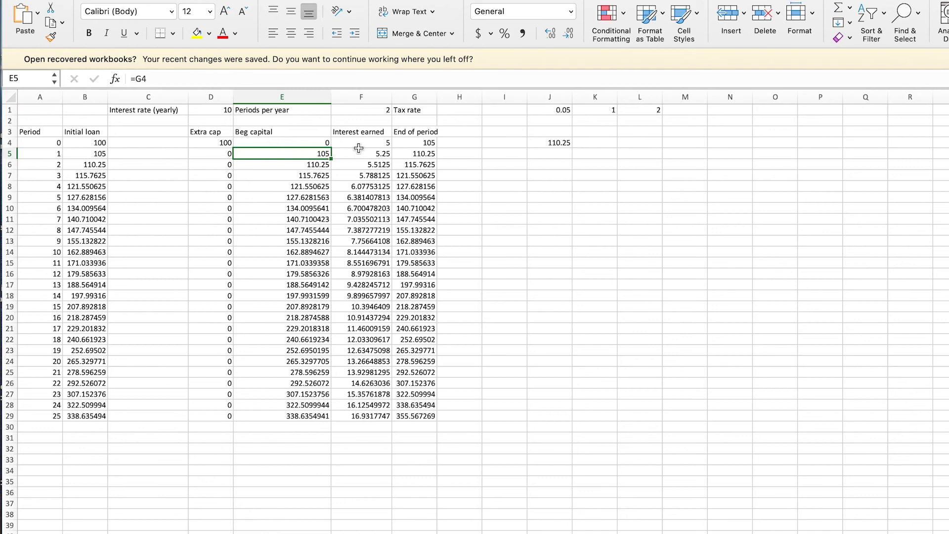
pyautogui.click(387, 144)
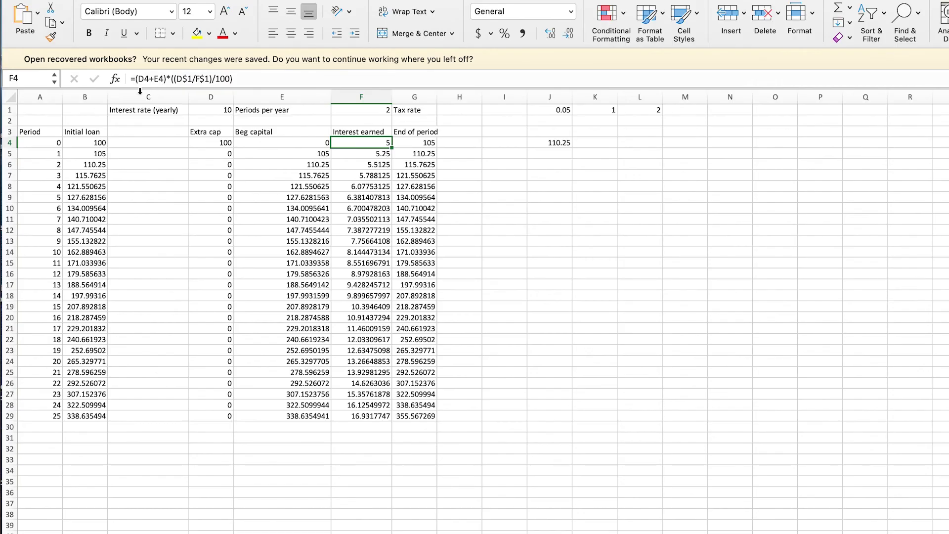
pyautogui.click(93, 155)
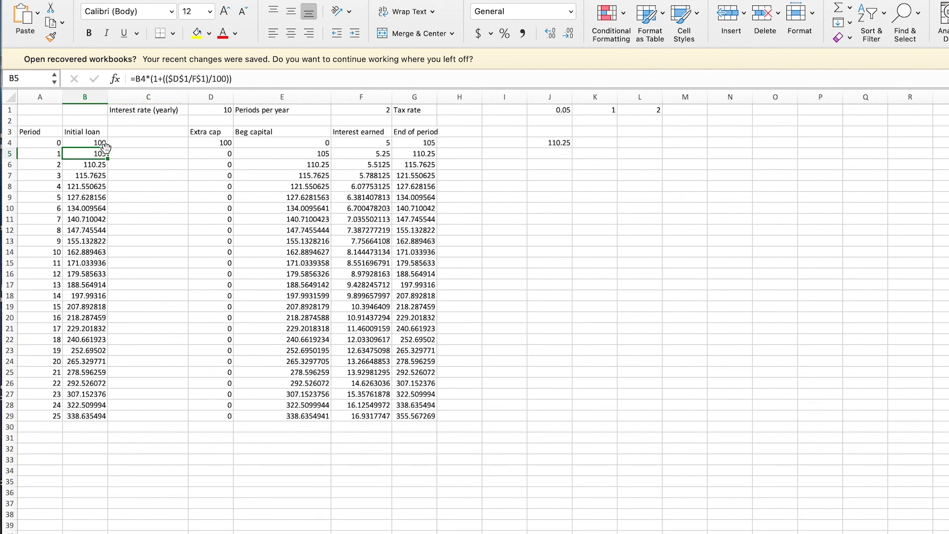
pyautogui.click(99, 165)
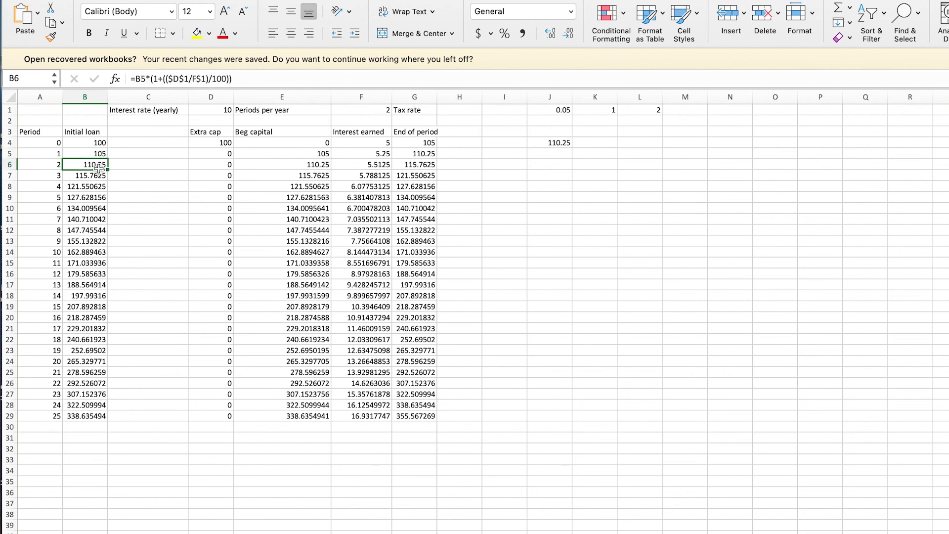